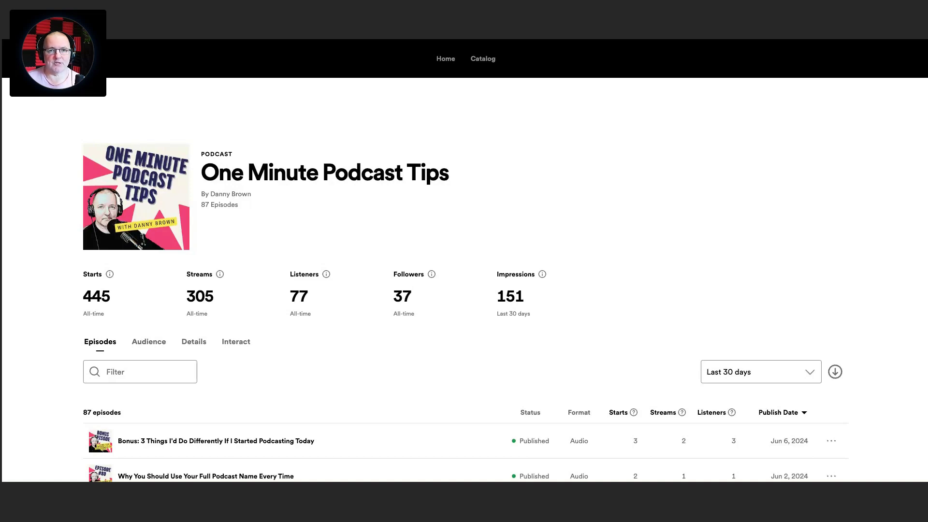
Step: Find the Mar 3, 2024 'Why Good Mic Technique' episode in the list and open its ⋯ options menu
scroll(467, 214, down, 4)
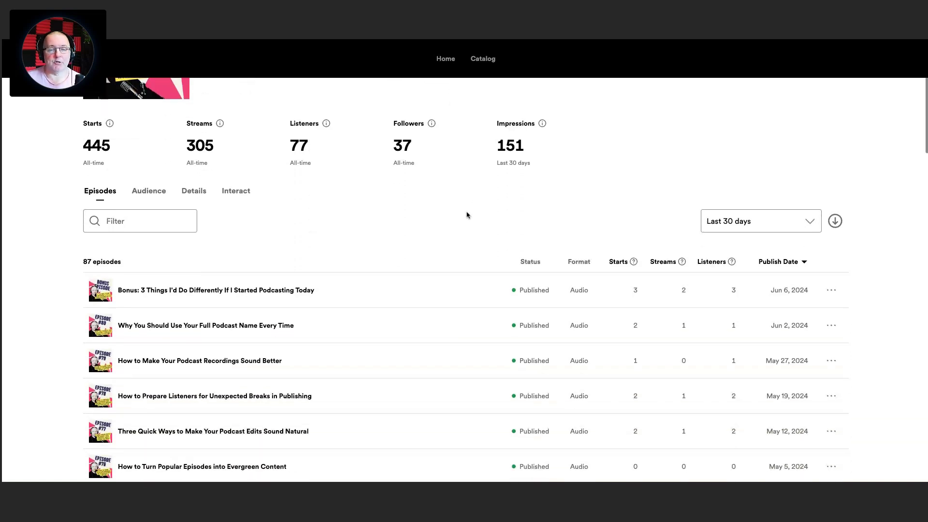
scroll(412, 248, up, 5)
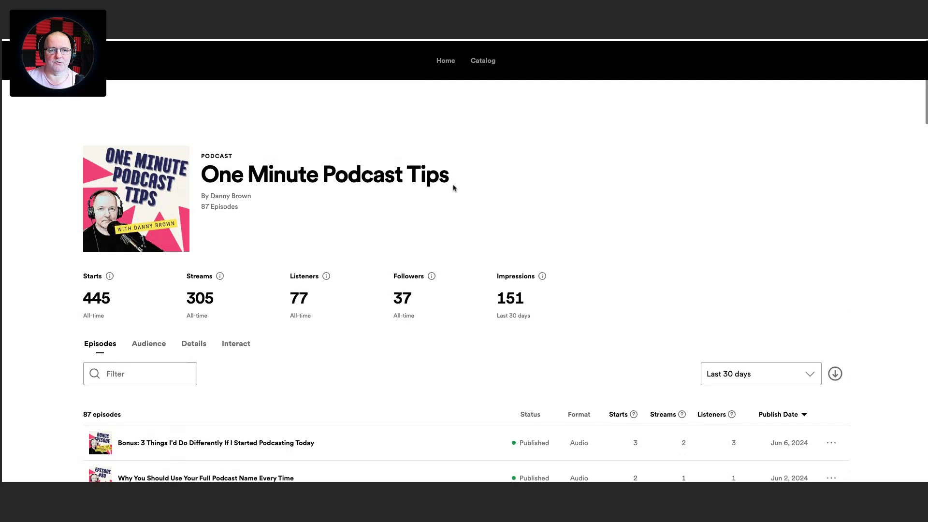
scroll(400, 178, down, 3)
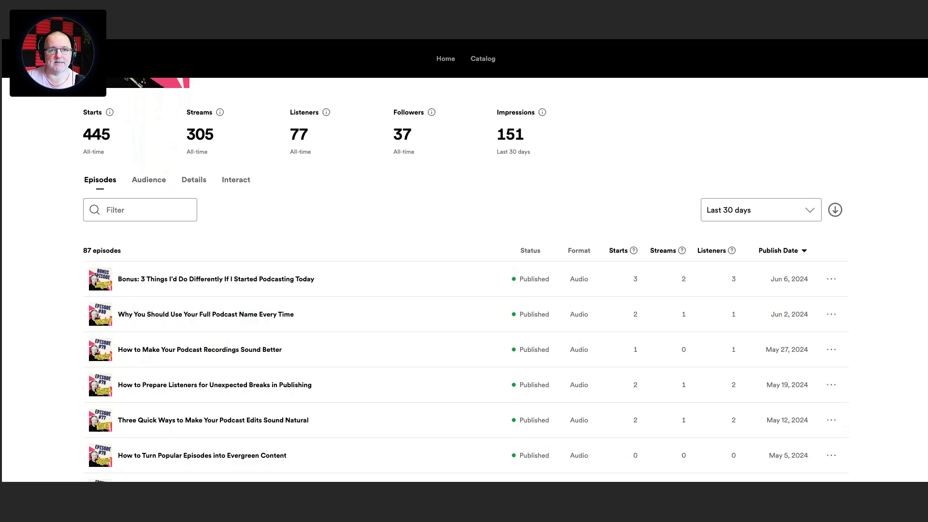
scroll(690, 246, down, 3)
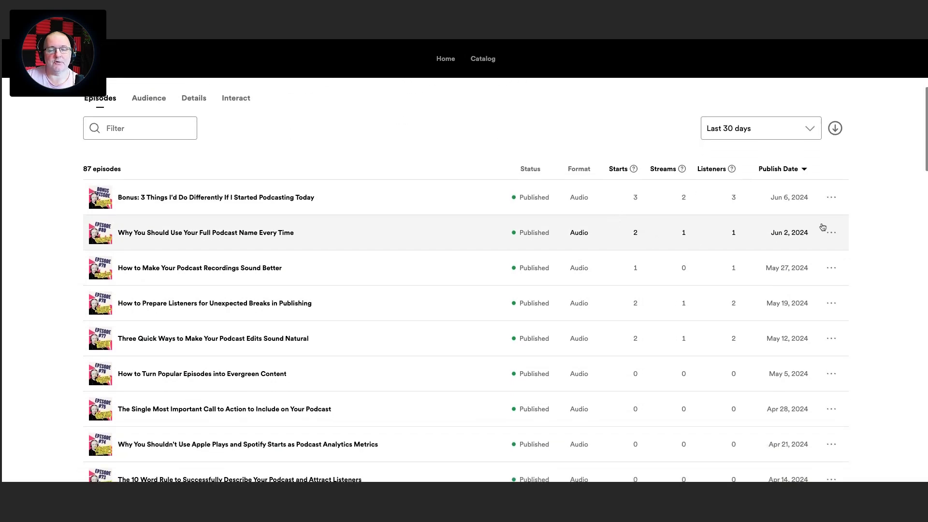
scroll(842, 227, down, 3)
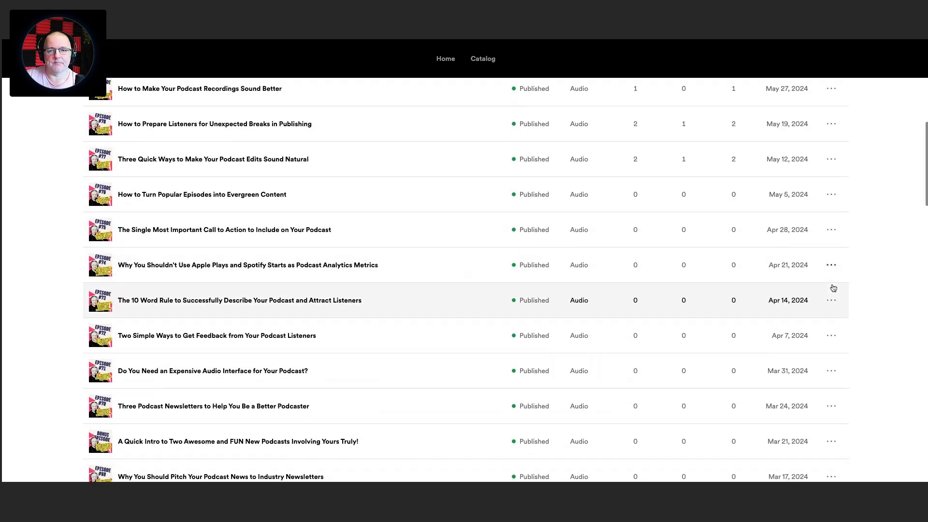
scroll(833, 288, down, 2)
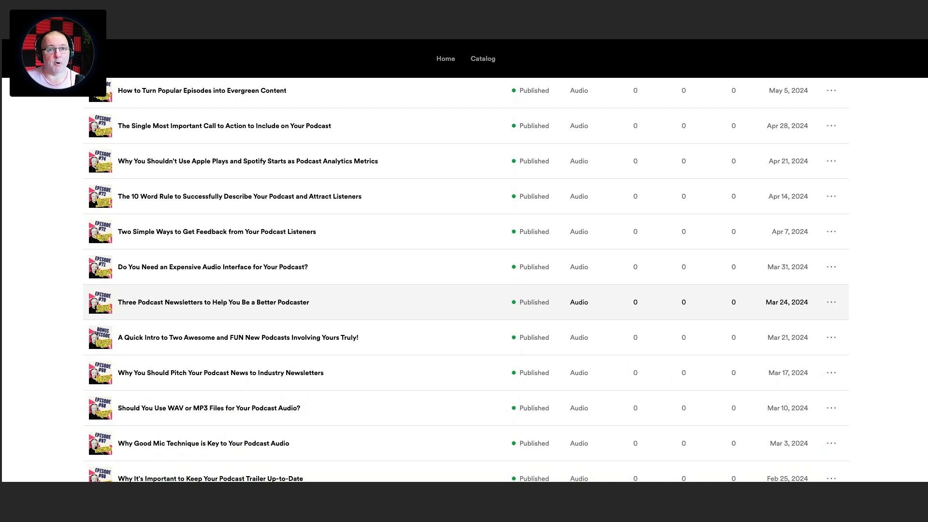
scroll(790, 318, down, 1)
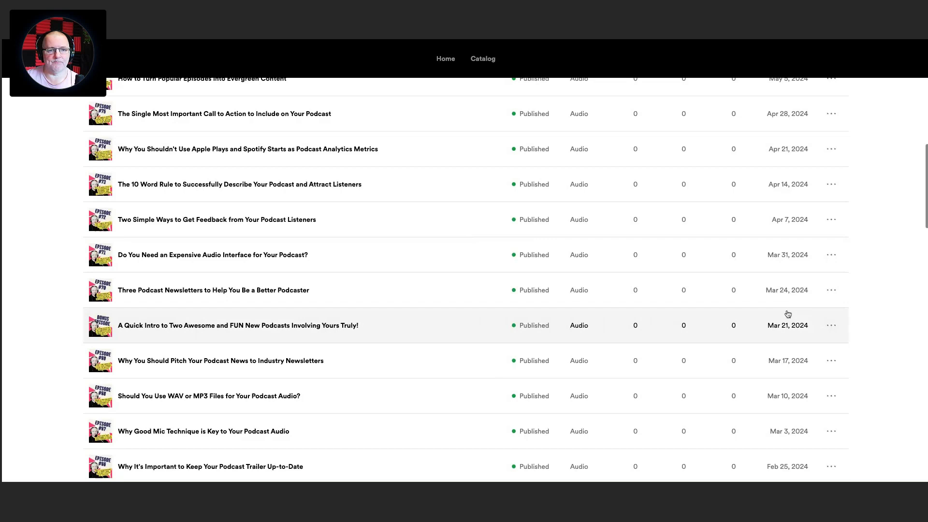
scroll(778, 314, down, 1)
scroll(777, 310, down, 3)
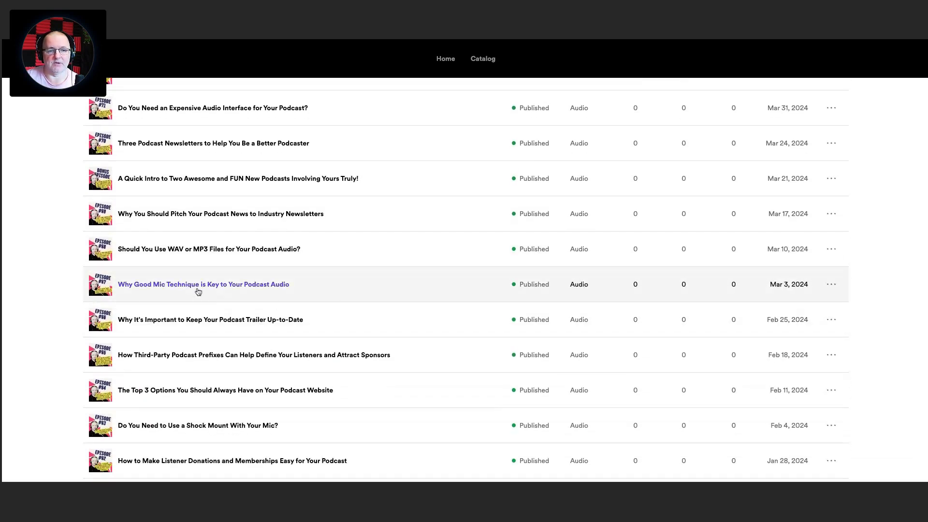
click(832, 287)
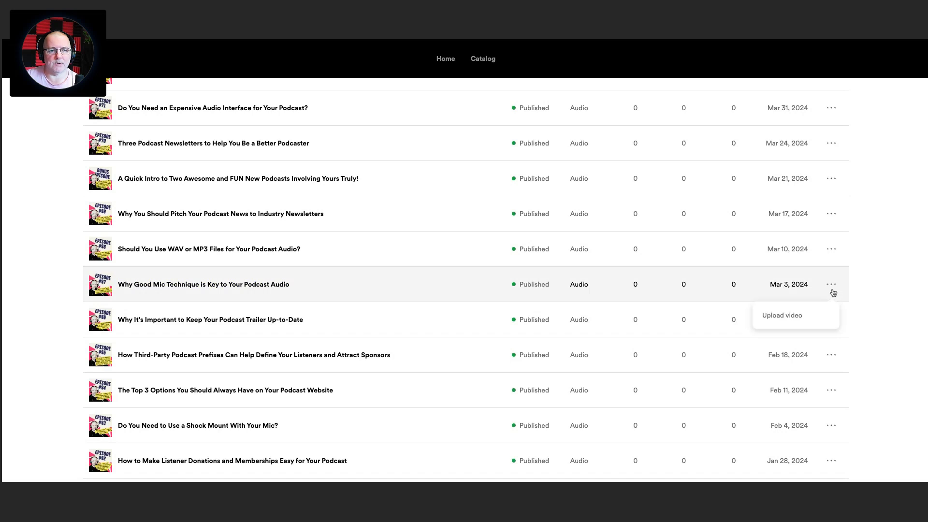
Step: Choose Upload video from the episode's options menu
click(793, 315)
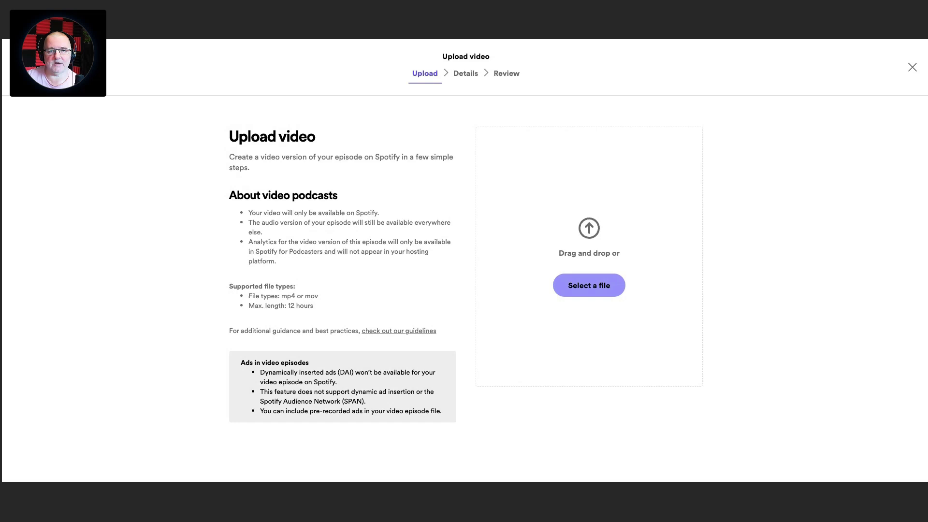
Step: Drop in the video file, answer No for explicit and promotional content, and continue to Review
drag(667, 183, 691, 165)
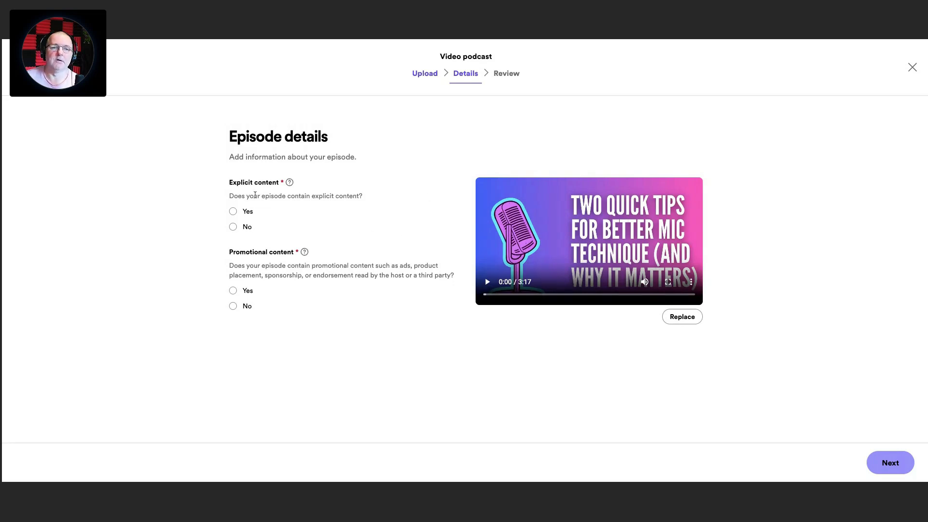
click(234, 228)
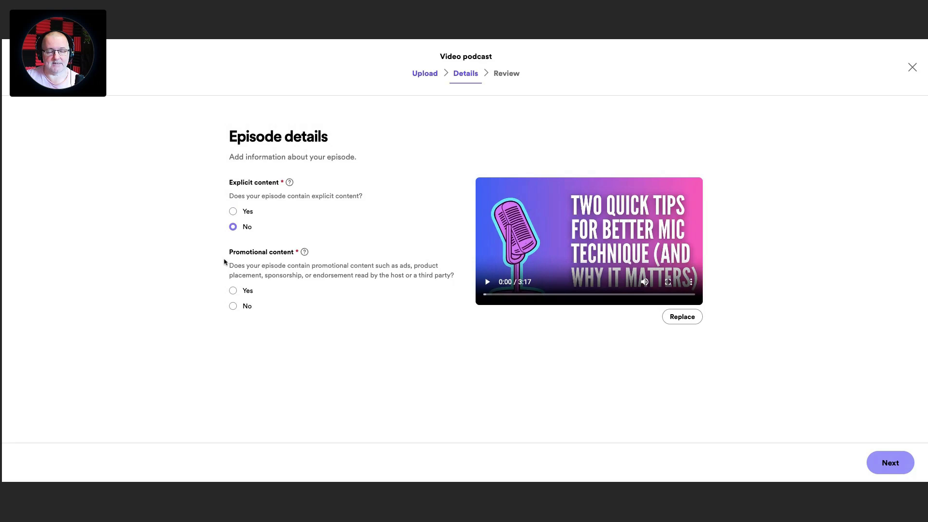
click(233, 306)
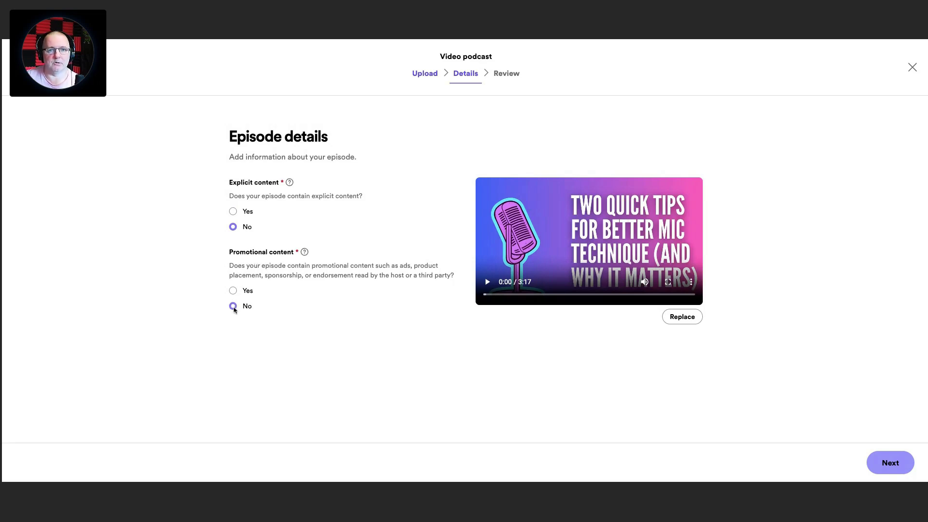
click(891, 463)
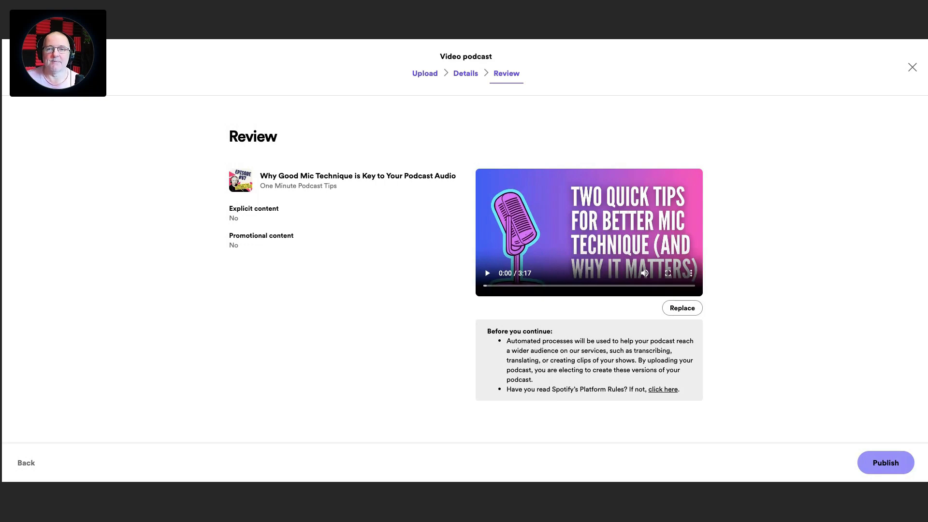
Step: Publish the video version of the mic technique episode
click(880, 463)
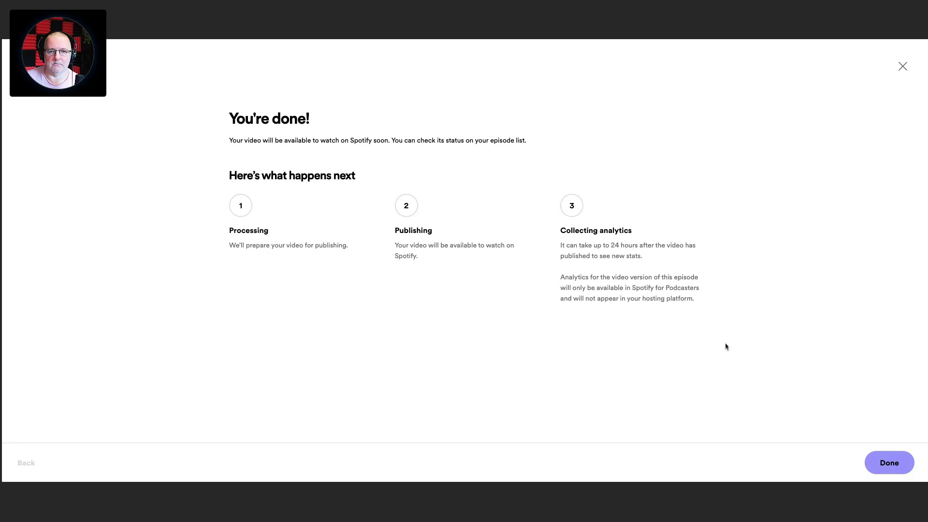
click(891, 463)
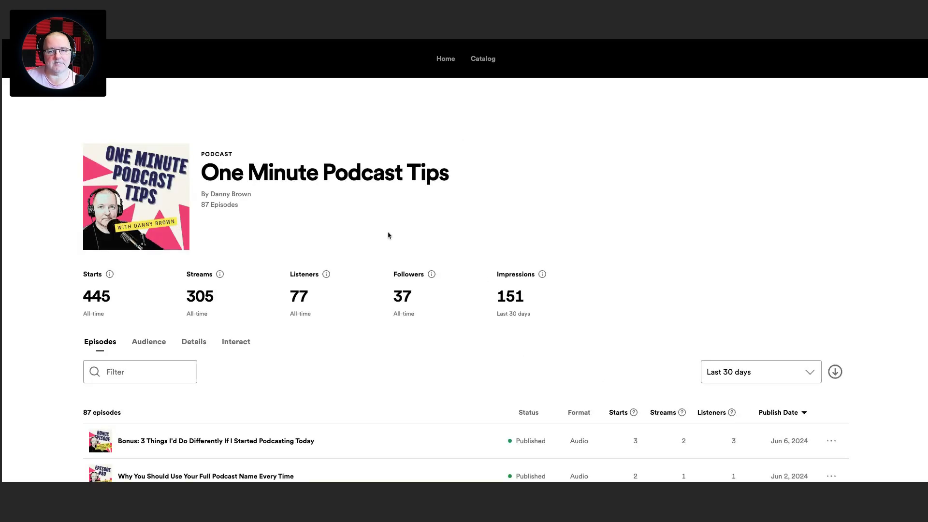
scroll(501, 245, down, 5)
scroll(500, 245, down, 7)
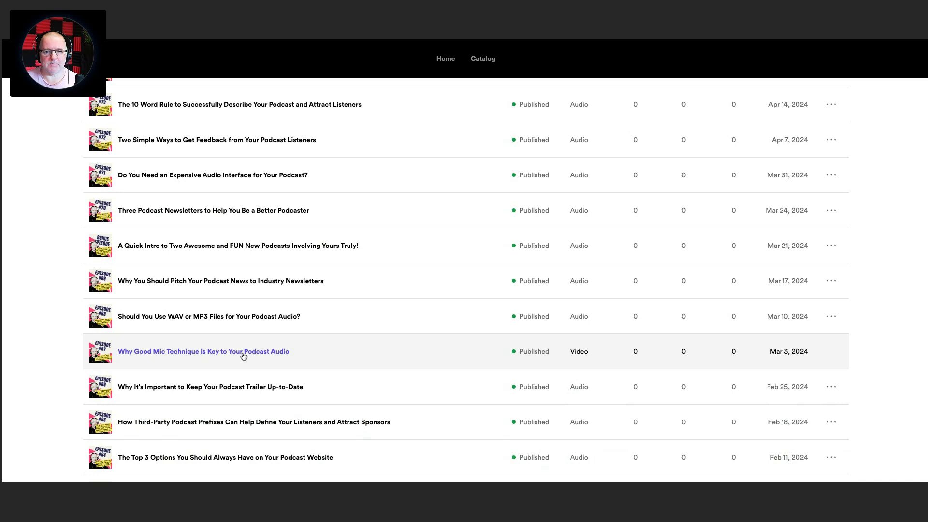
click(246, 336)
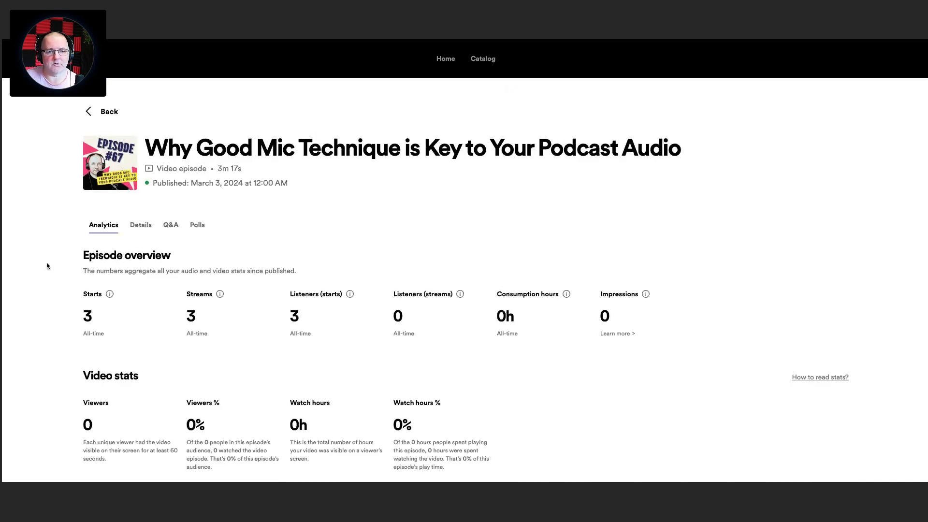
click(89, 114)
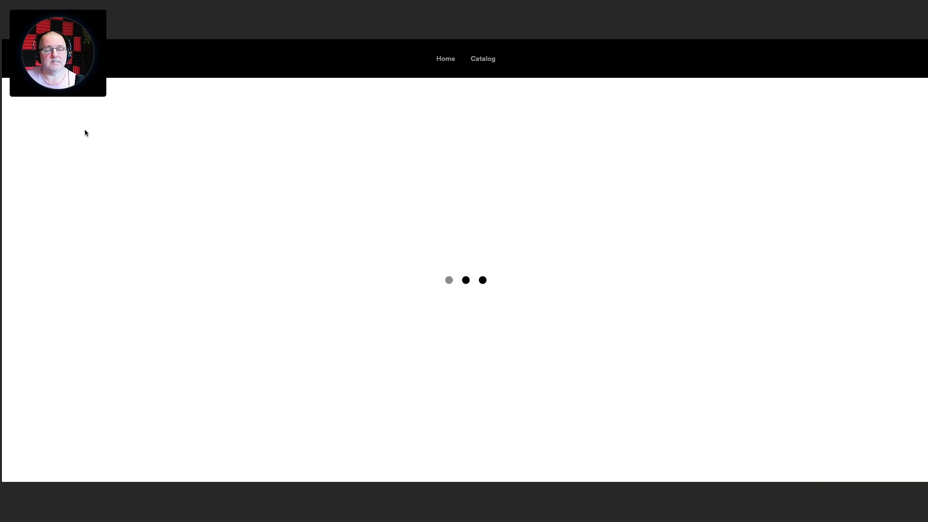
scroll(81, 140, down, 1)
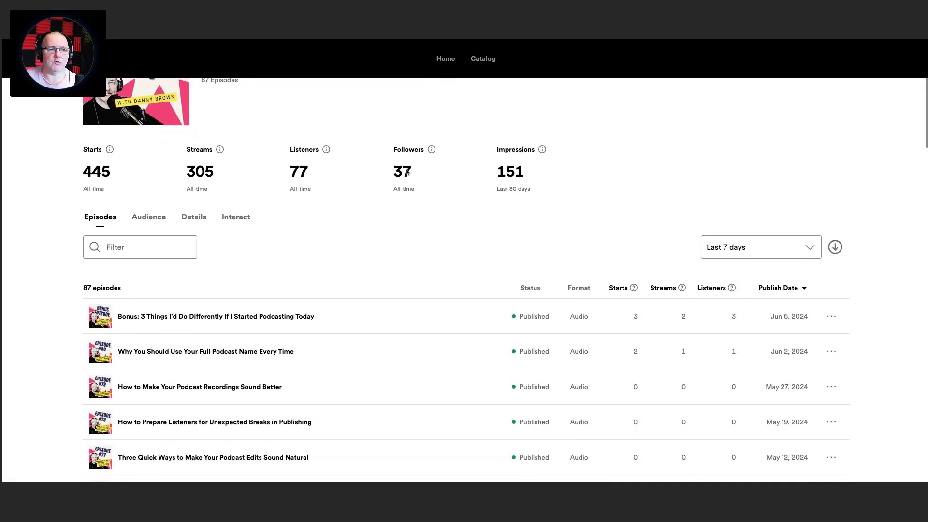
scroll(468, 175, down, 1)
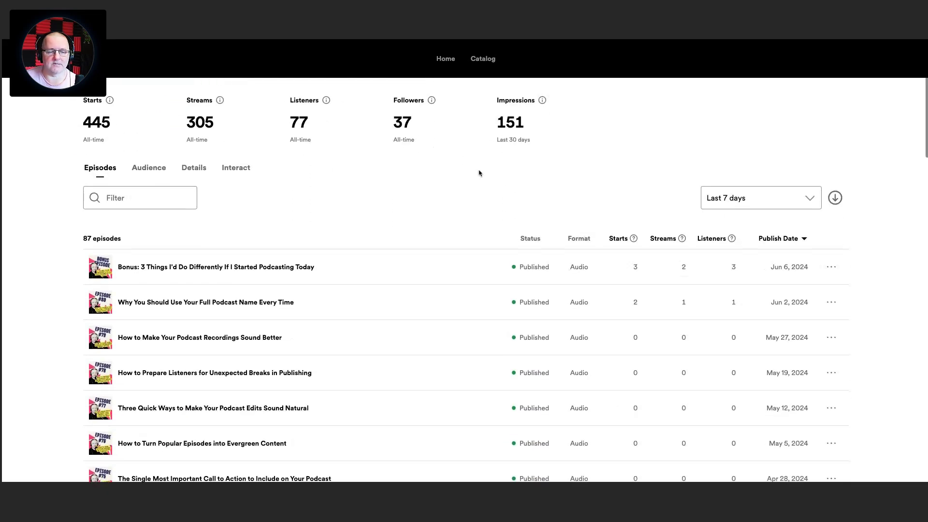
click(230, 271)
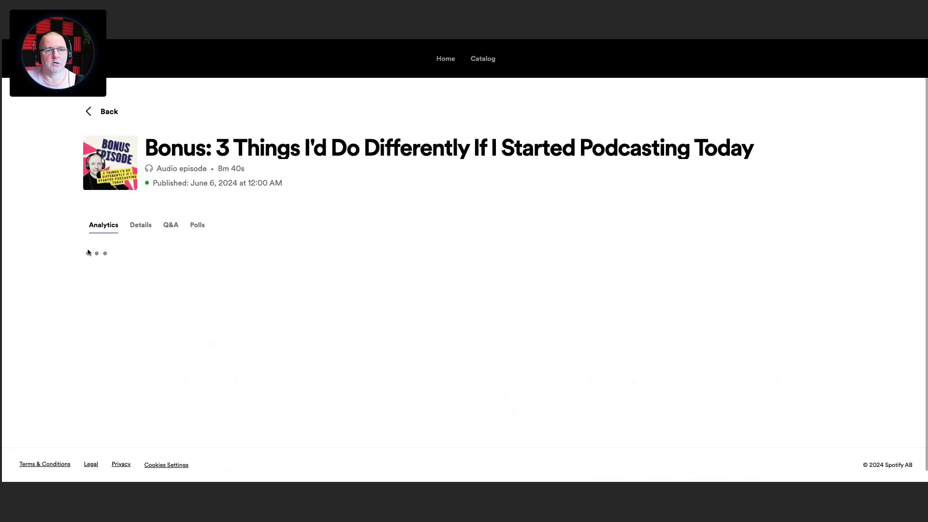
scroll(63, 243, down, 1)
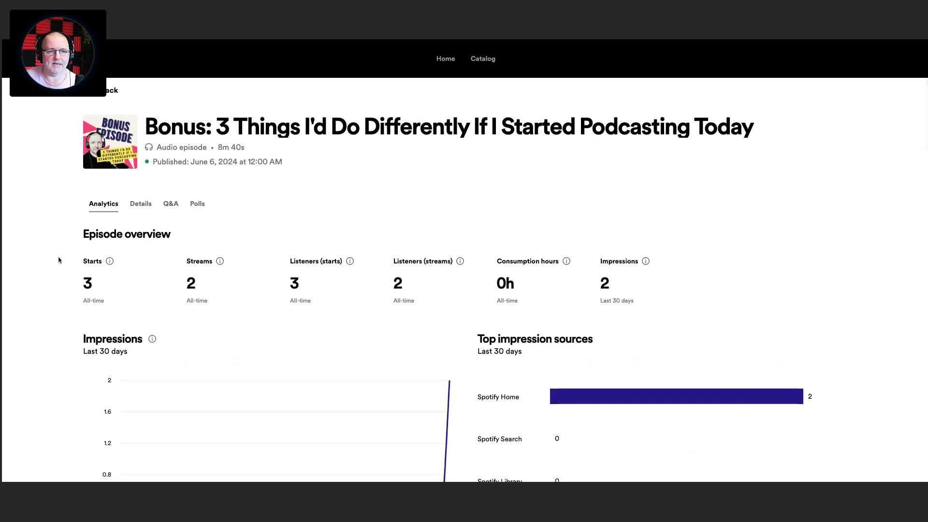
scroll(60, 261, down, 1)
scroll(59, 260, down, 3)
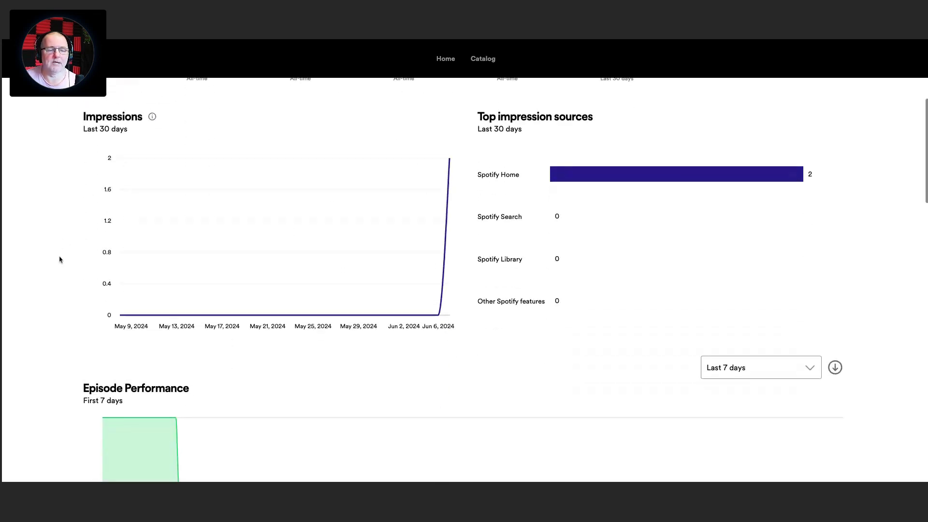
scroll(60, 261, up, 5)
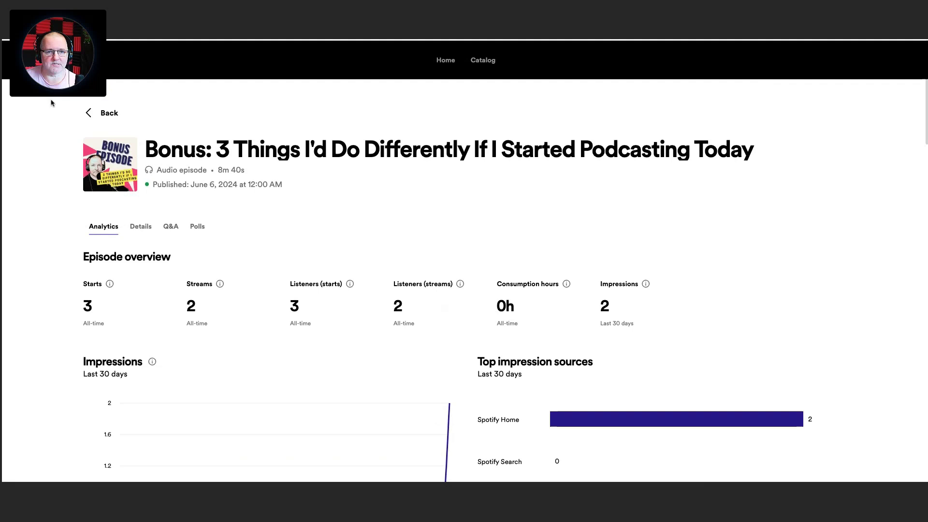
Step: Return to the episode list and open the 'Why Good Mic Technique' analytics, showing Video, 3m 17s
click(88, 113)
scroll(76, 125, down, 8)
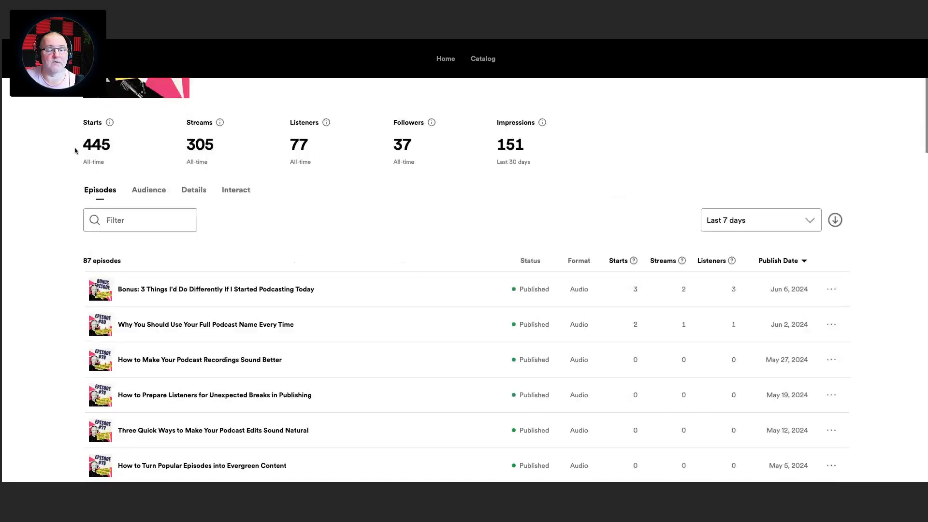
scroll(75, 151, down, 6)
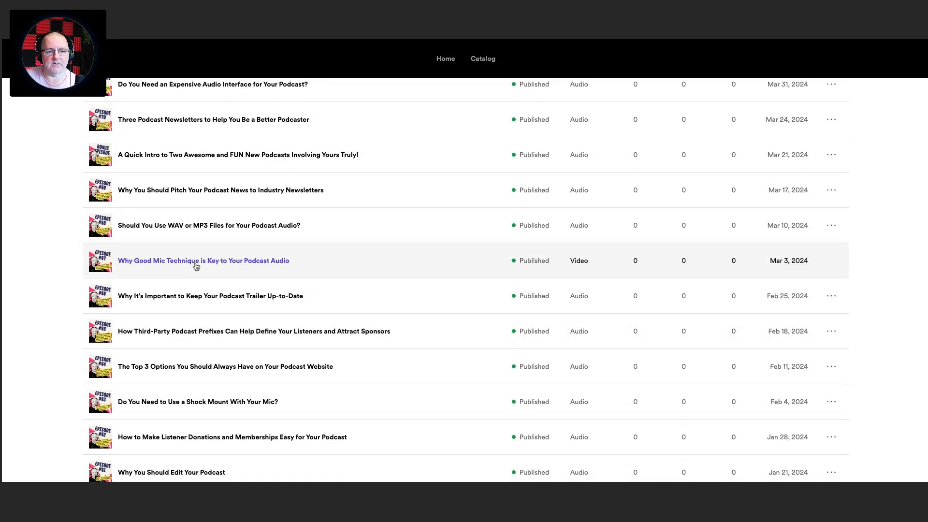
click(196, 263)
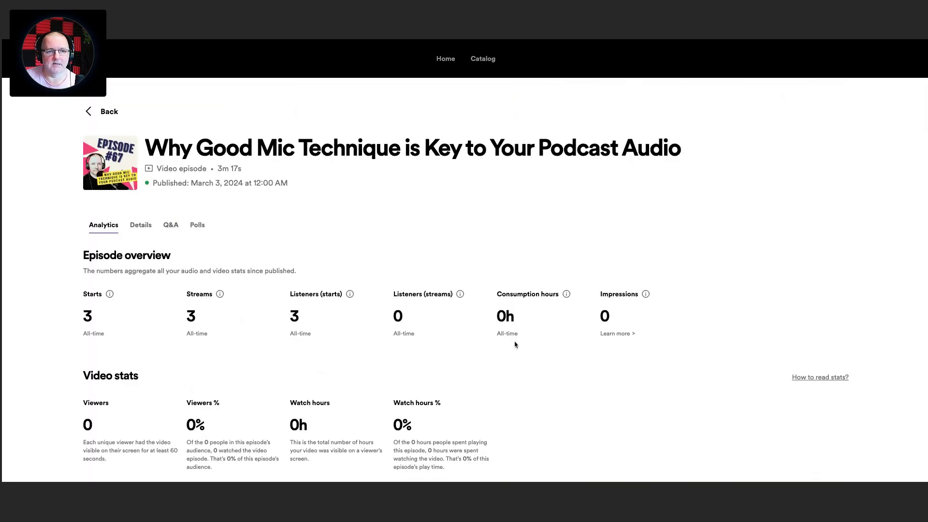
scroll(47, 297, down, 3)
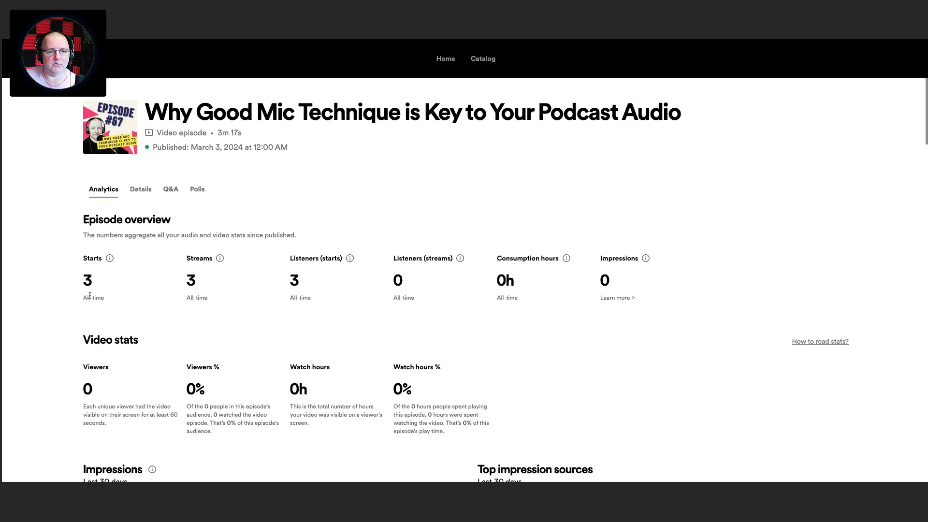
scroll(47, 297, down, 1)
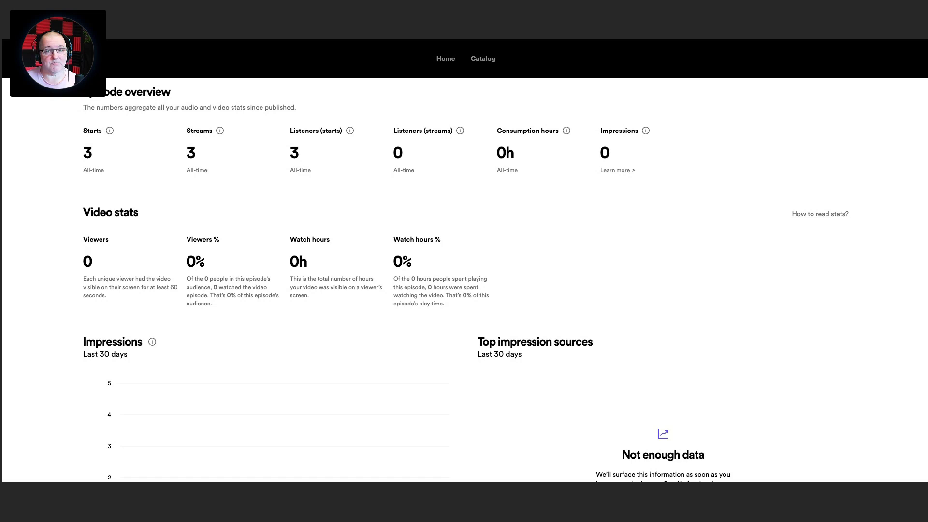
scroll(464, 280, down, 5)
scroll(464, 281, up, 5)
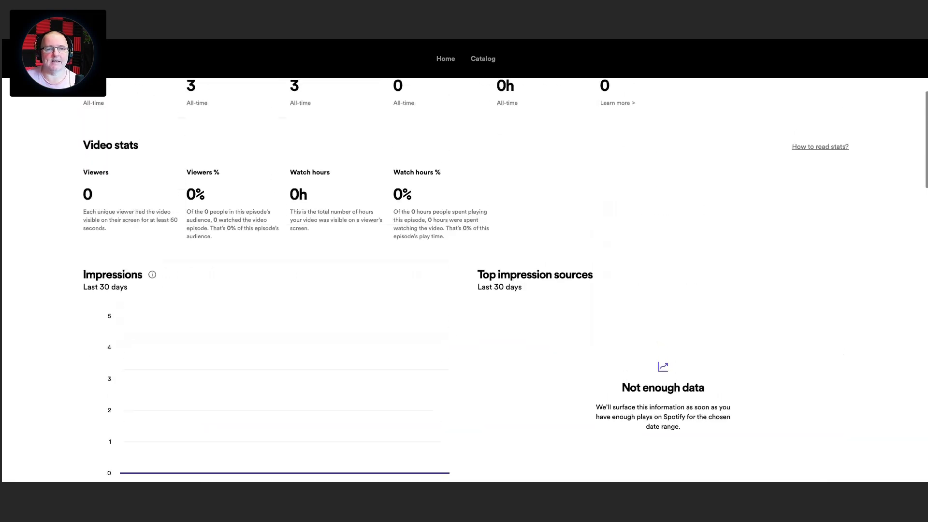
scroll(89, 173, up, 5)
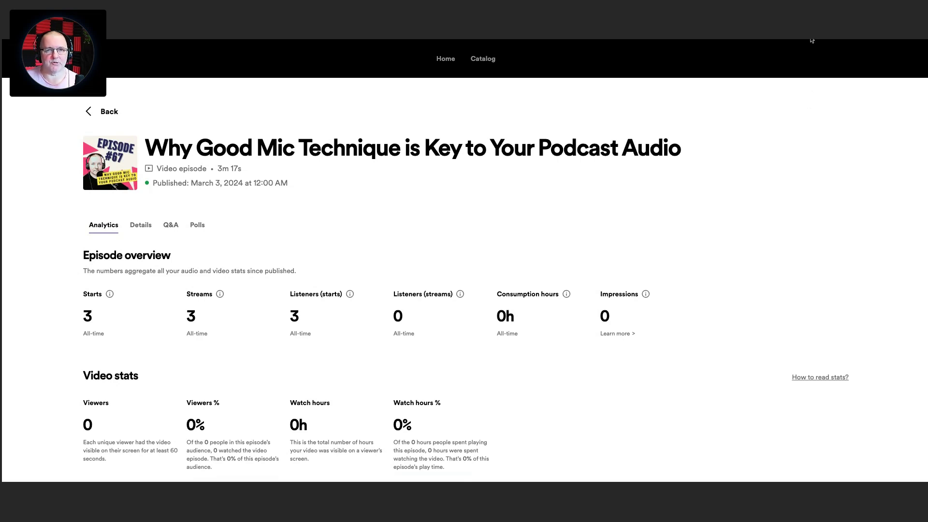
Step: In the web player, scroll One Minute Podcast Tips' episodes to the Mar 3 mic technique episode marked Video
key(ctrl+Tab)
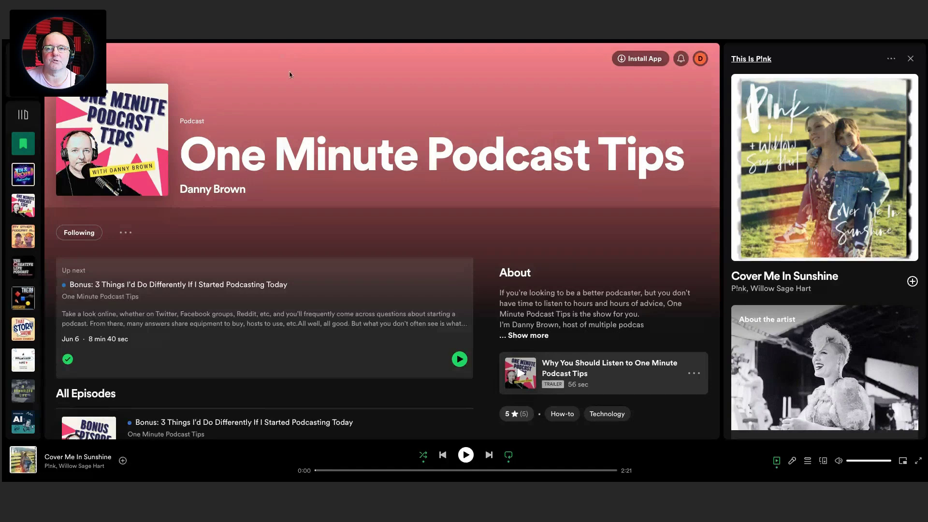
scroll(258, 254, down, 3)
scroll(257, 253, down, 1)
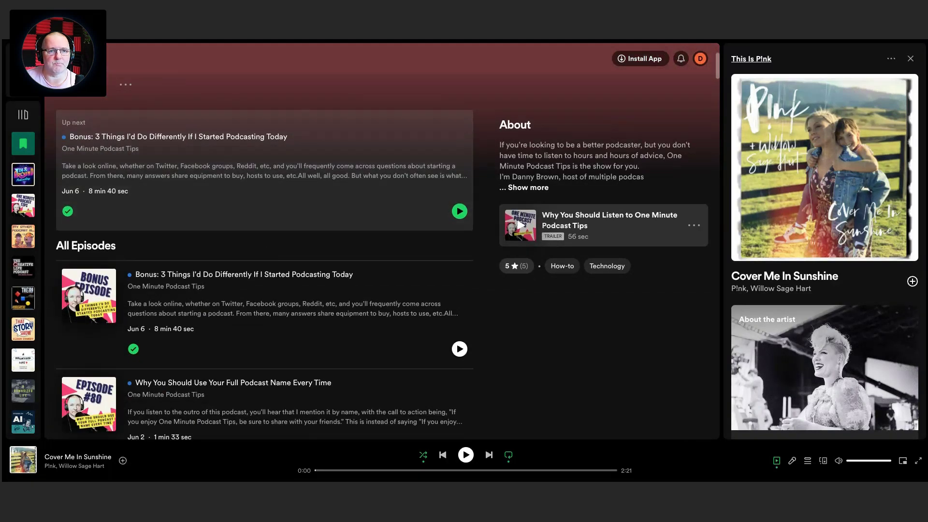
click(269, 161)
scroll(267, 159, down, 5)
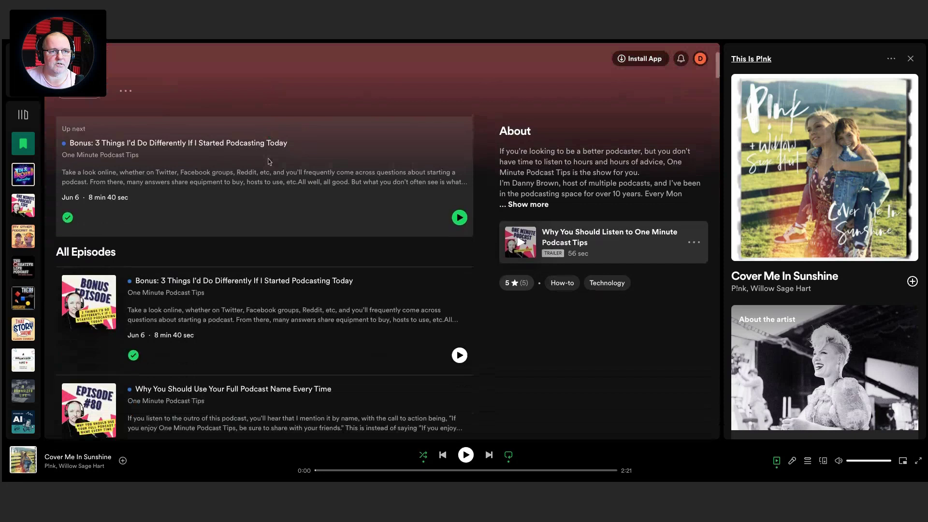
scroll(268, 159, down, 6)
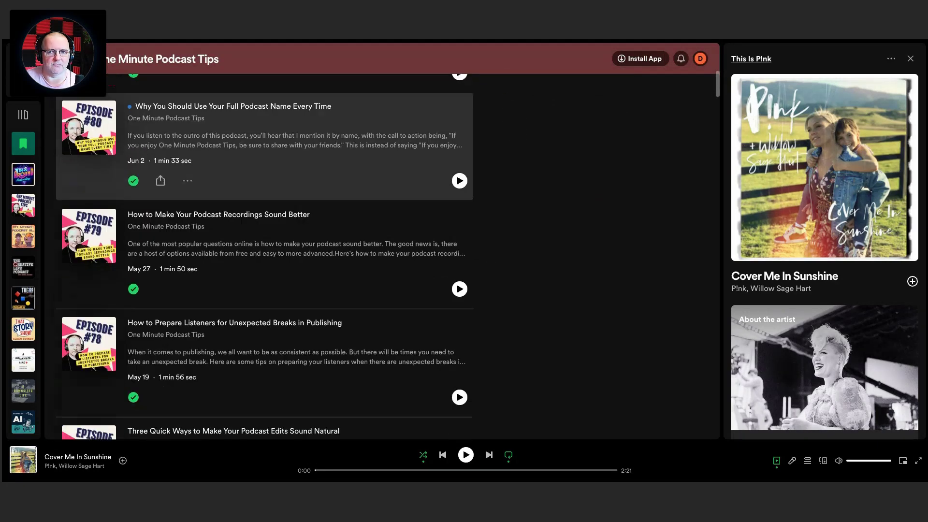
scroll(268, 159, down, 5)
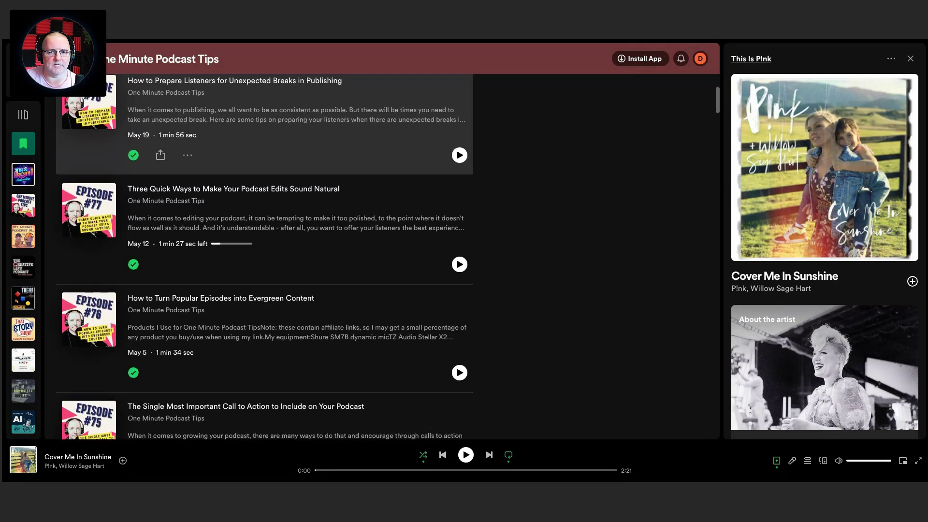
scroll(267, 159, down, 5)
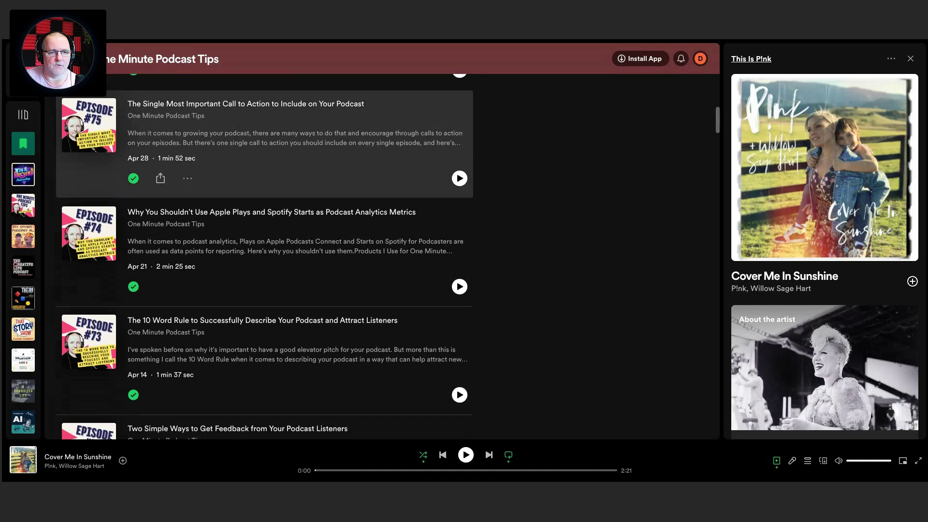
scroll(267, 159, down, 7)
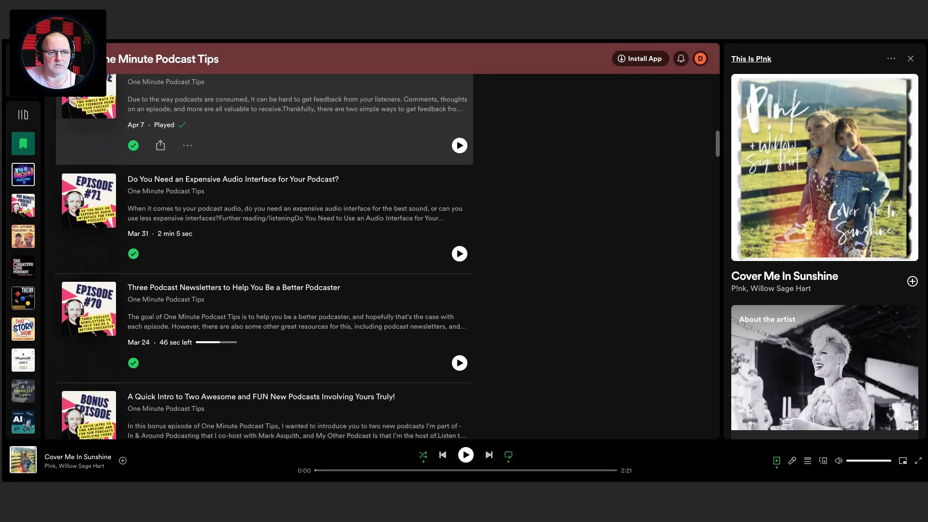
scroll(267, 159, down, 4)
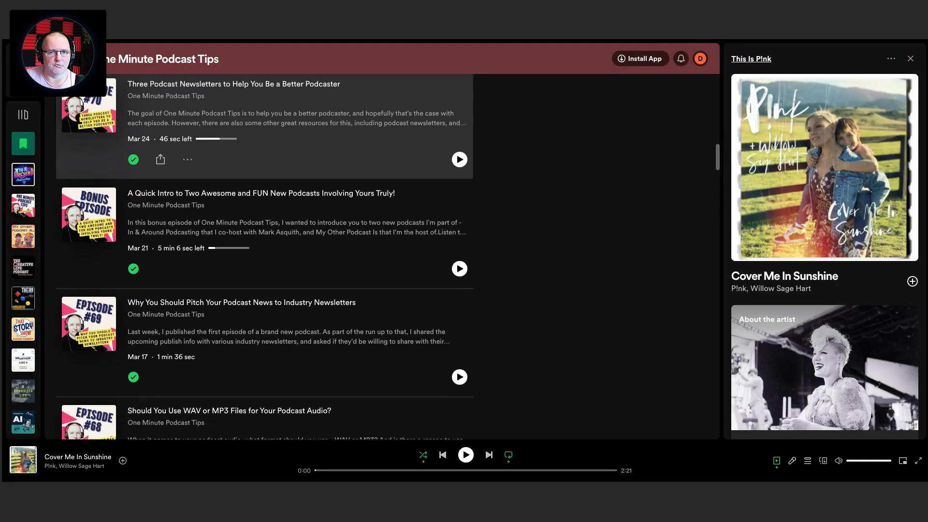
scroll(268, 159, down, 4)
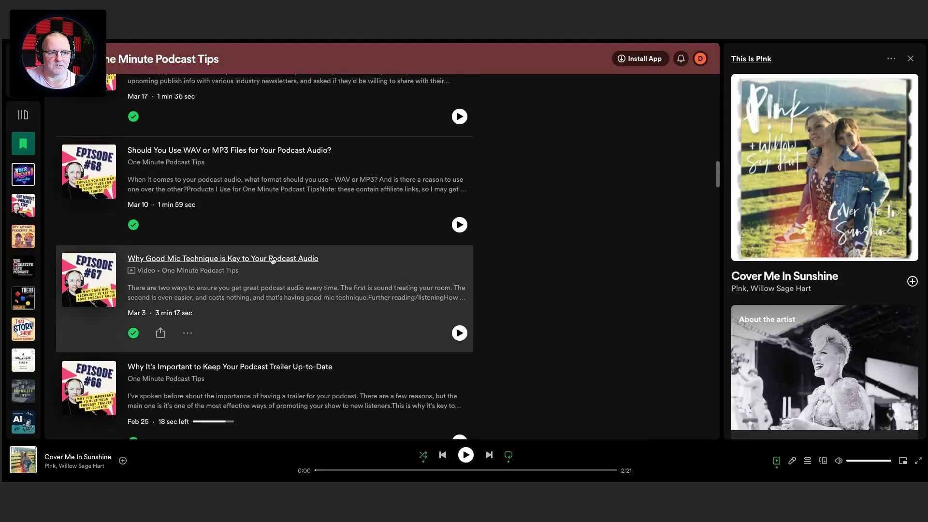
Step: Open the mic technique episode, play its video, and pause it at 0:19 of 3:17
click(235, 260)
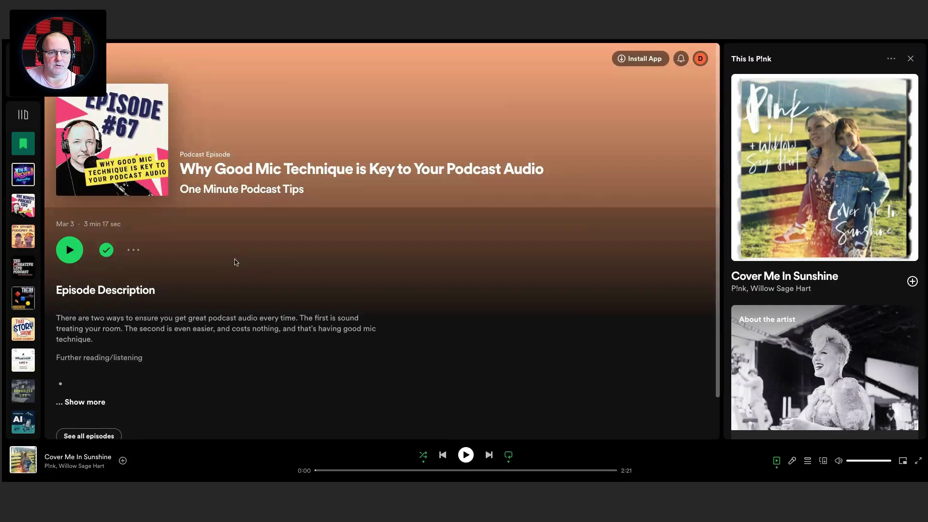
click(70, 252)
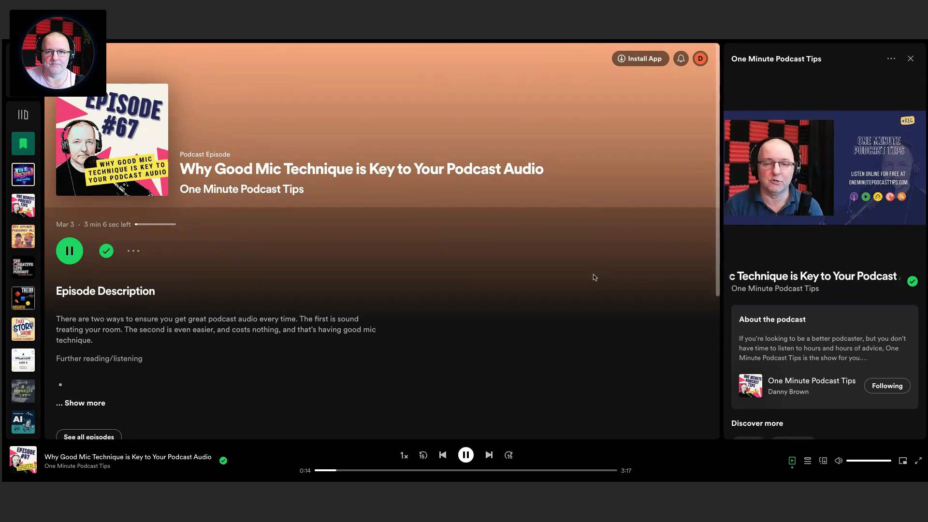
scroll(749, 305, down, 2)
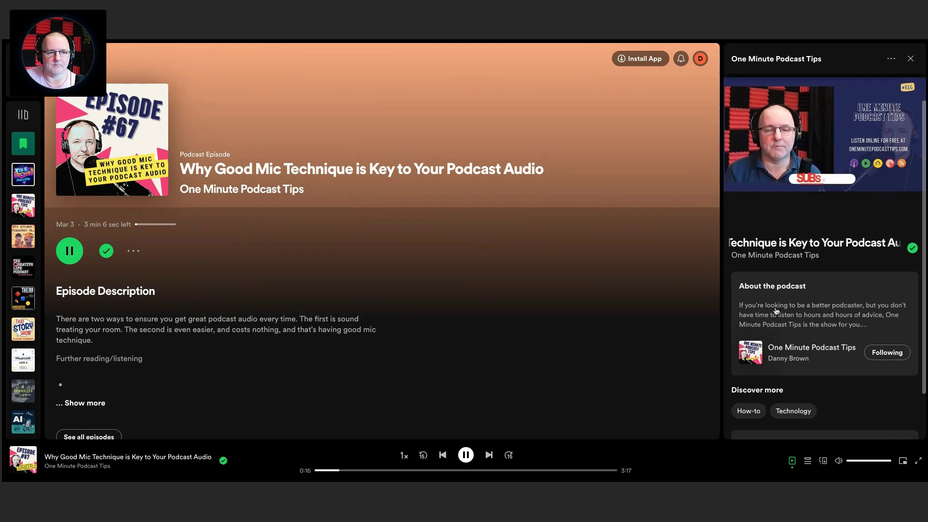
scroll(776, 311, up, 2)
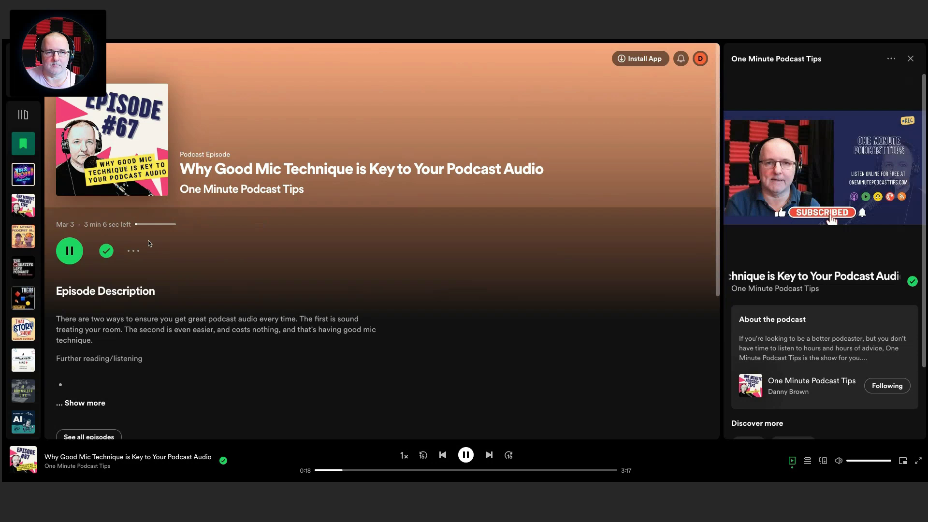
click(75, 256)
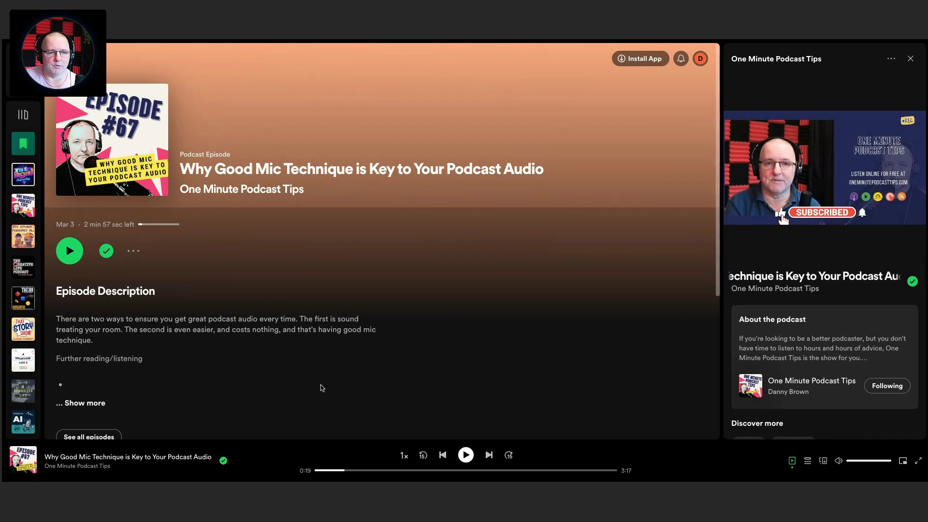